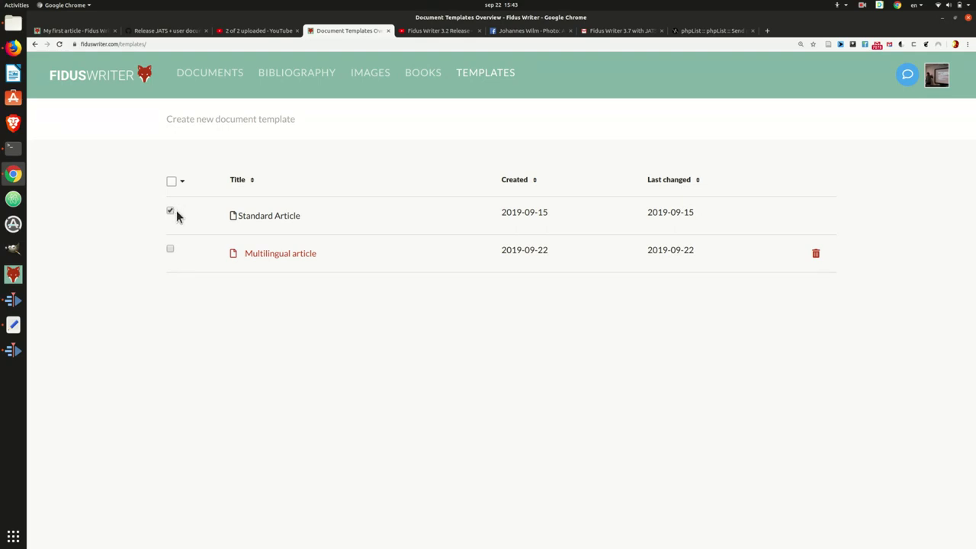
Step: Uncheck the Standard Article template in the templates list
click(183, 184)
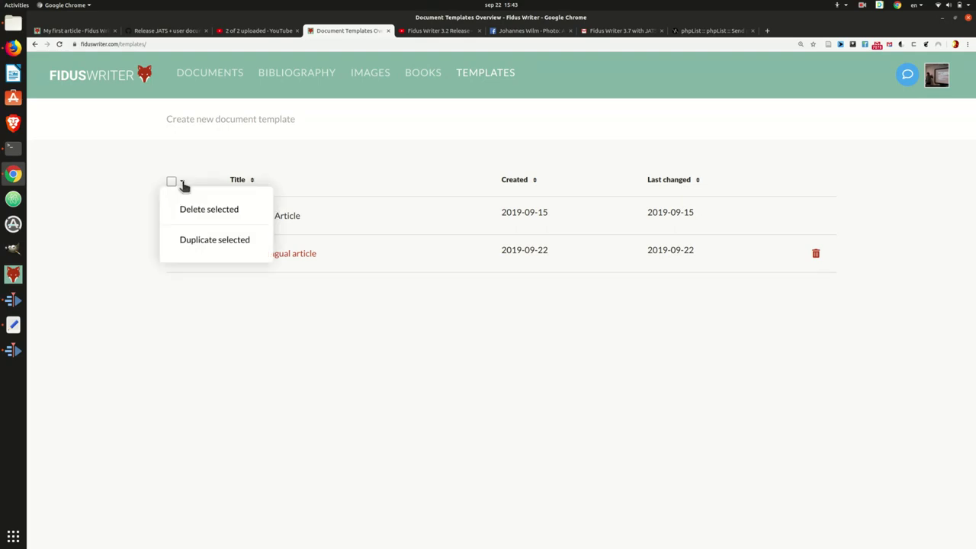
click(126, 223)
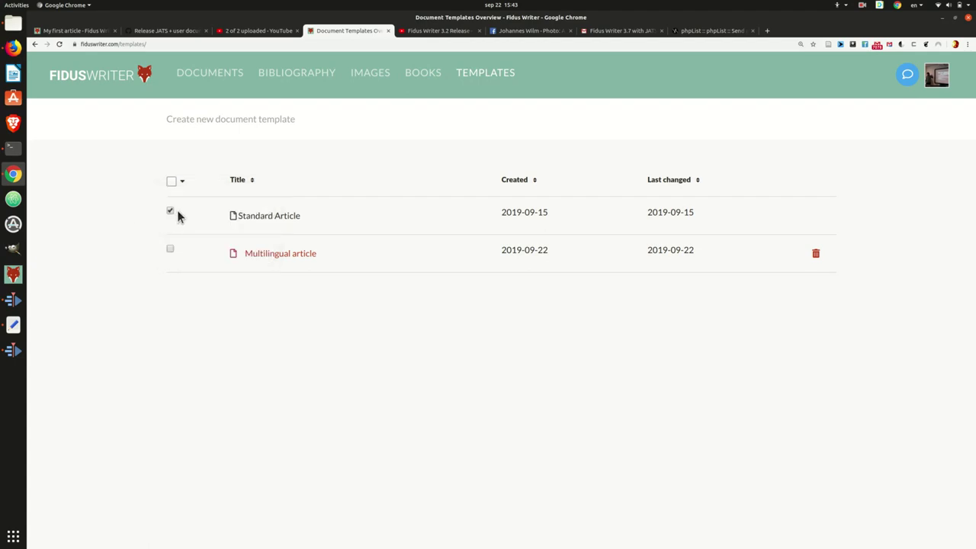
click(171, 211)
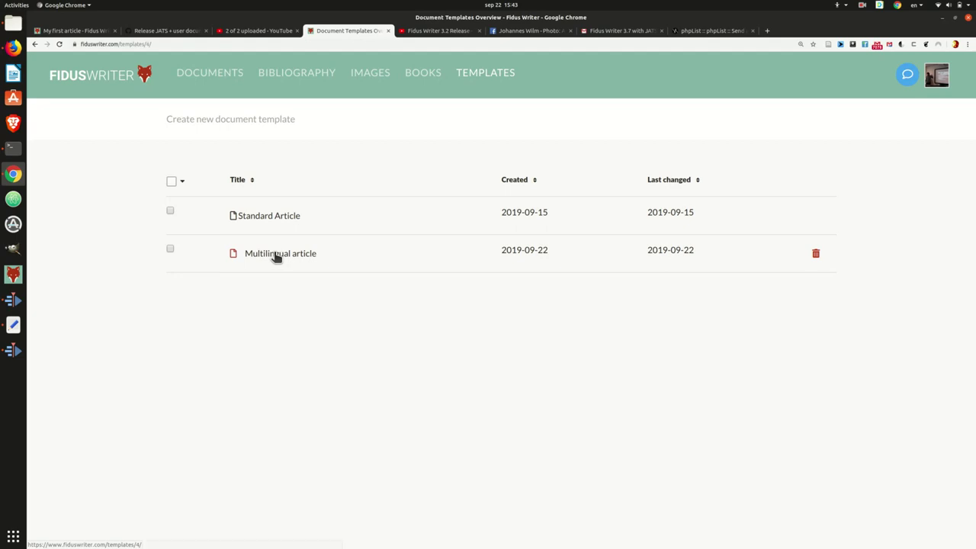
Step: Open the Multilingual article template and show its Free export template's settings
click(276, 257)
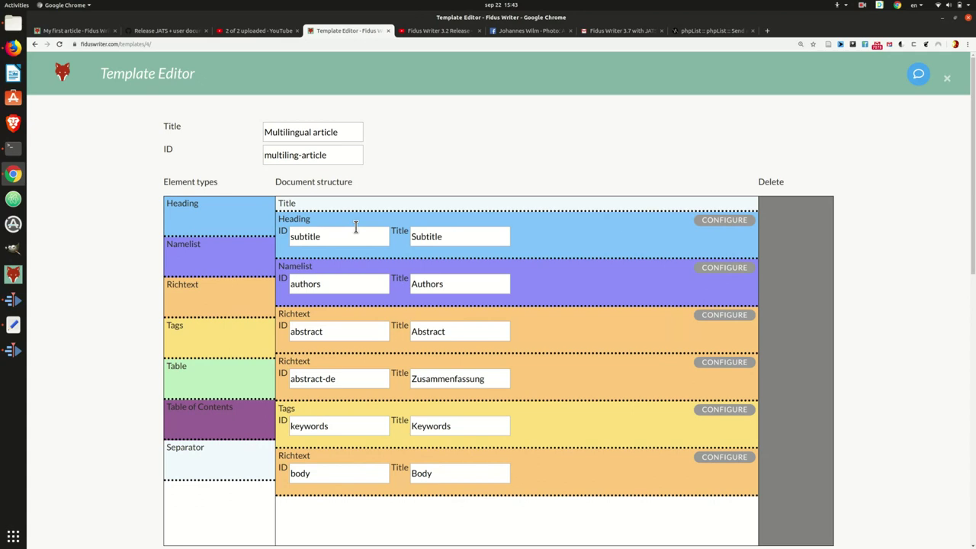
scroll(355, 226, down, 9)
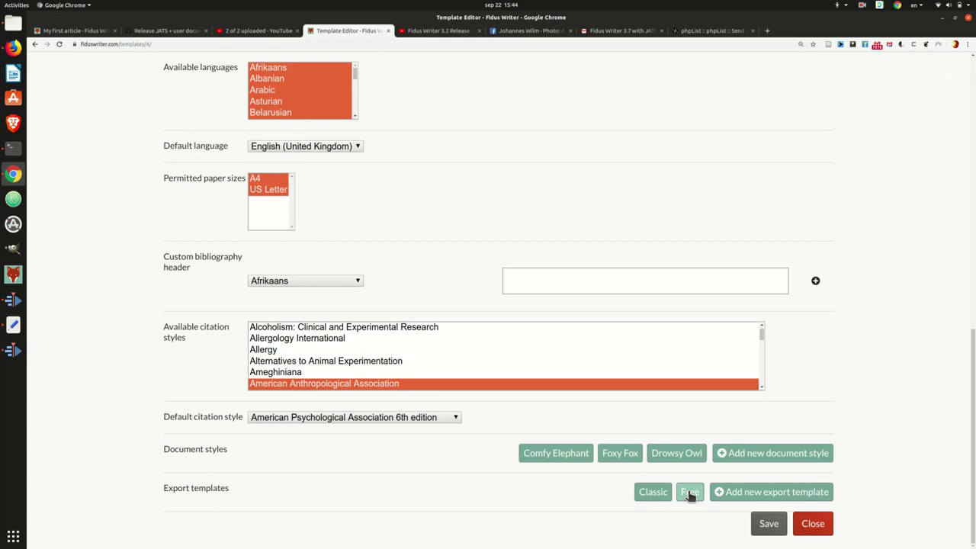
click(690, 492)
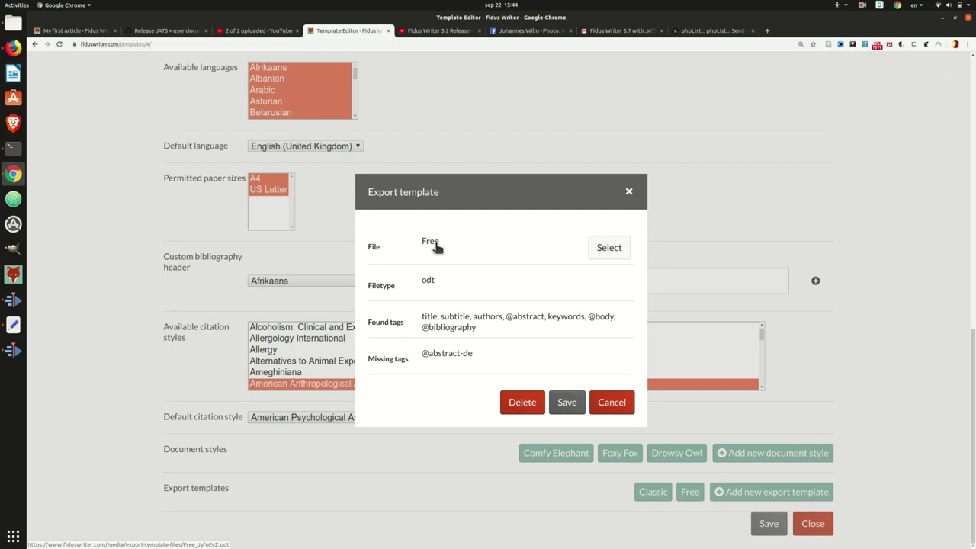
Step: Download the Free template's ODT file and save it to Downloads
click(435, 243)
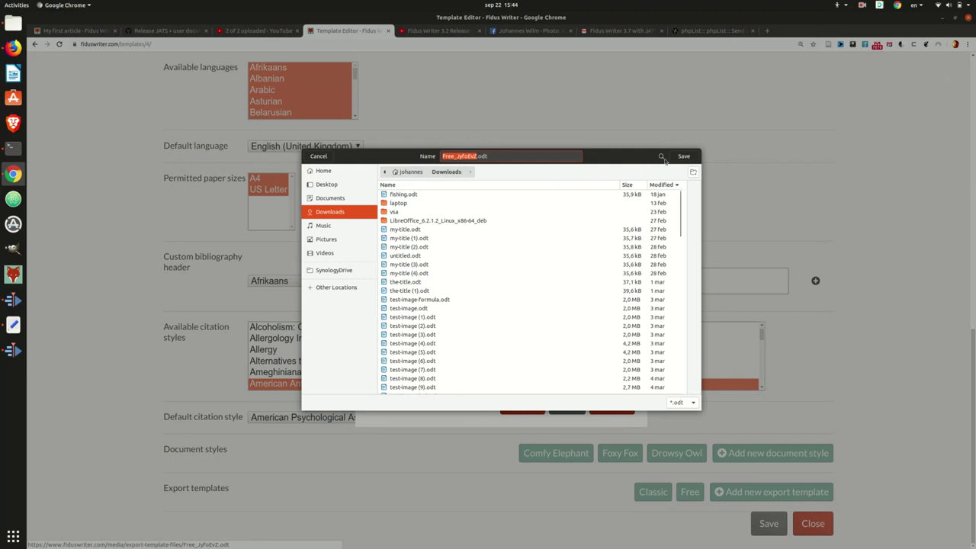
click(684, 157)
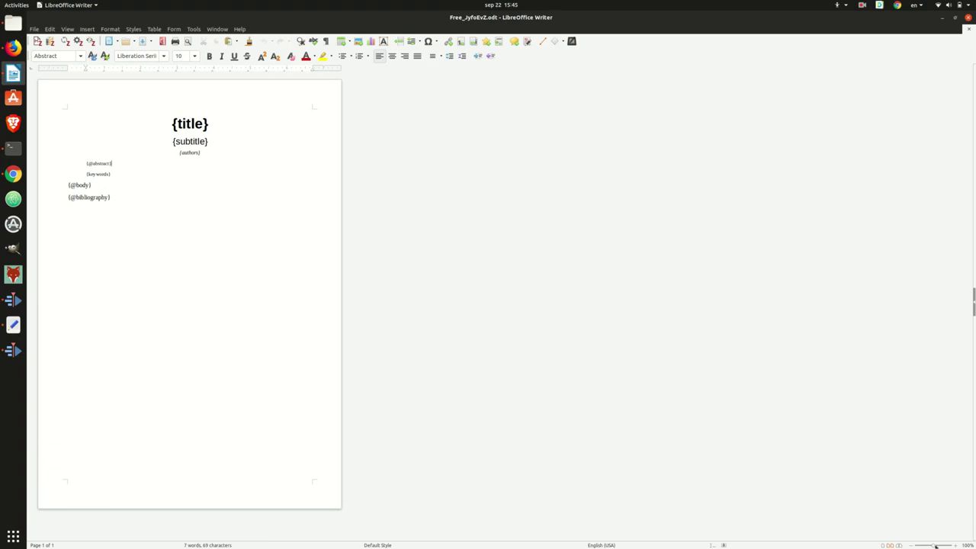
Step: Zoom the LibreOffice Writer page view to about 258%
drag(935, 545, 939, 545)
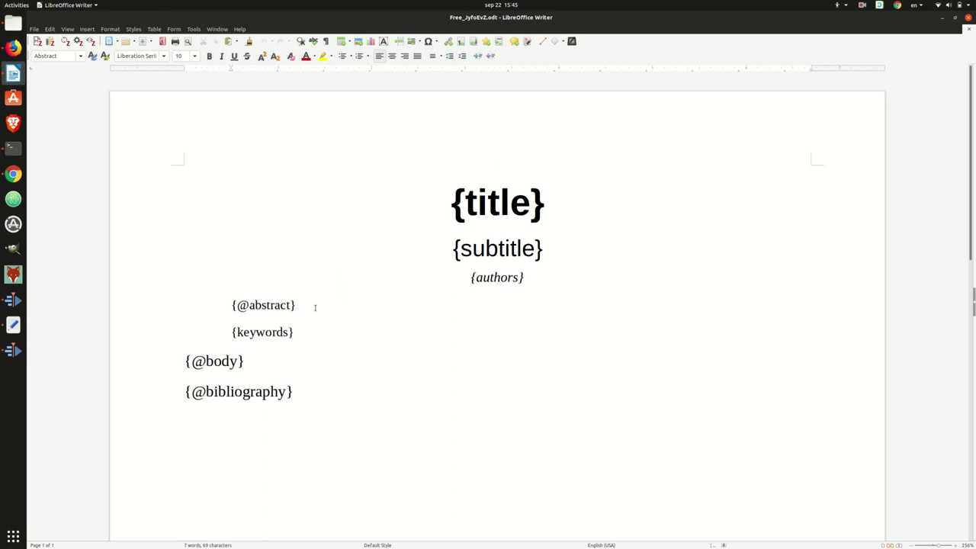
drag(315, 306, 227, 307)
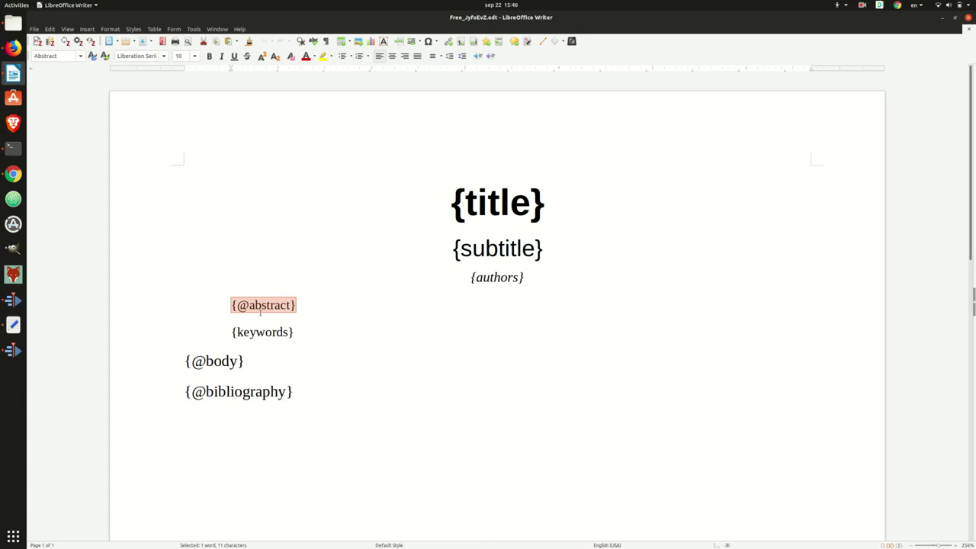
click(246, 358)
click(286, 385)
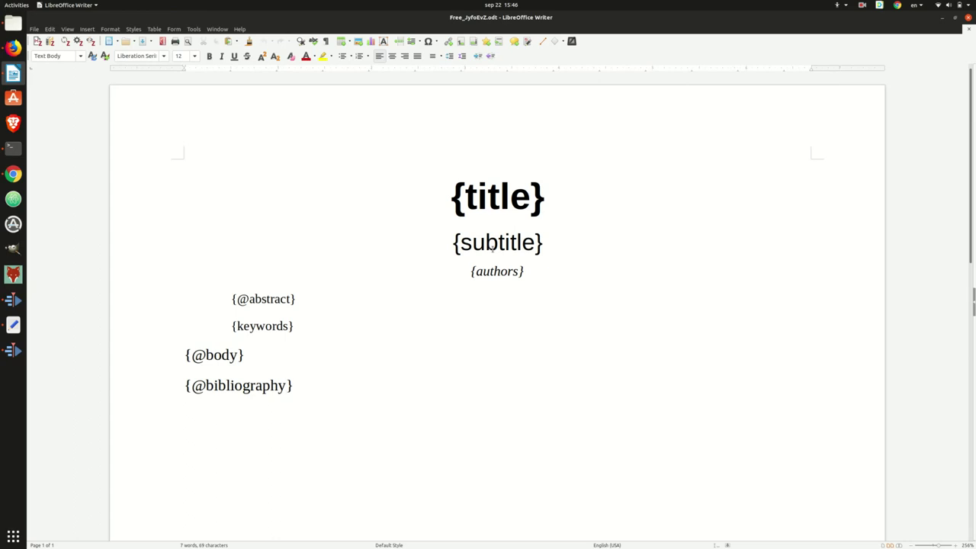
click(530, 196)
scroll(525, 233, down, 1)
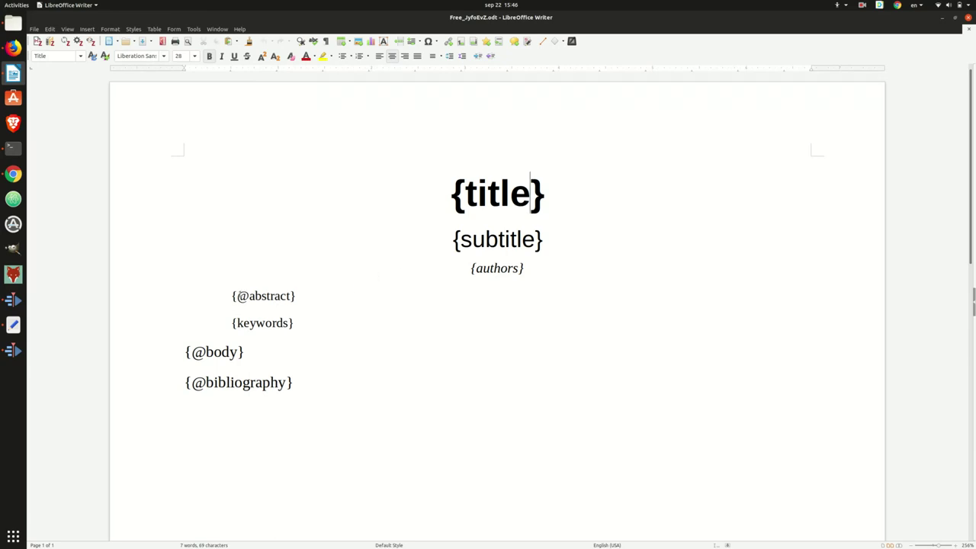
click(249, 296)
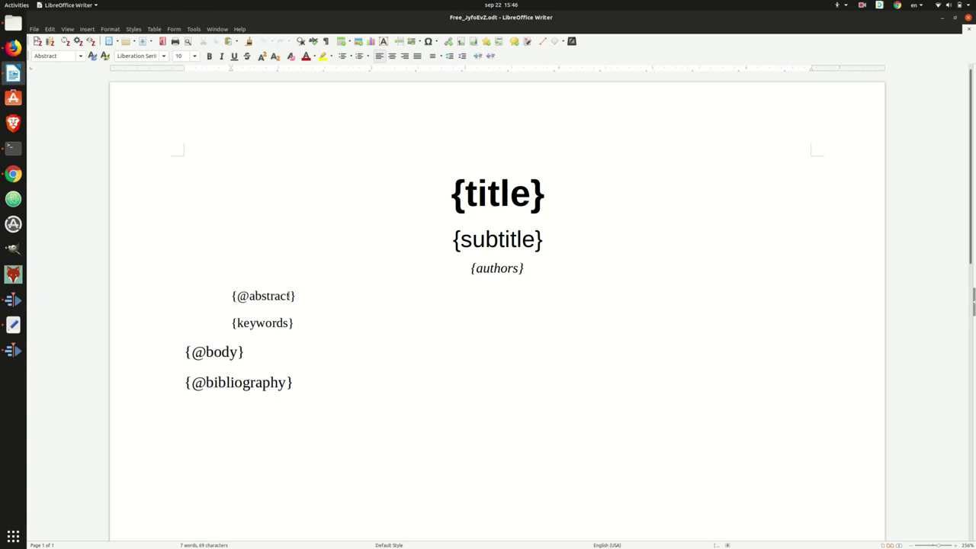
click(309, 296)
key(Return)
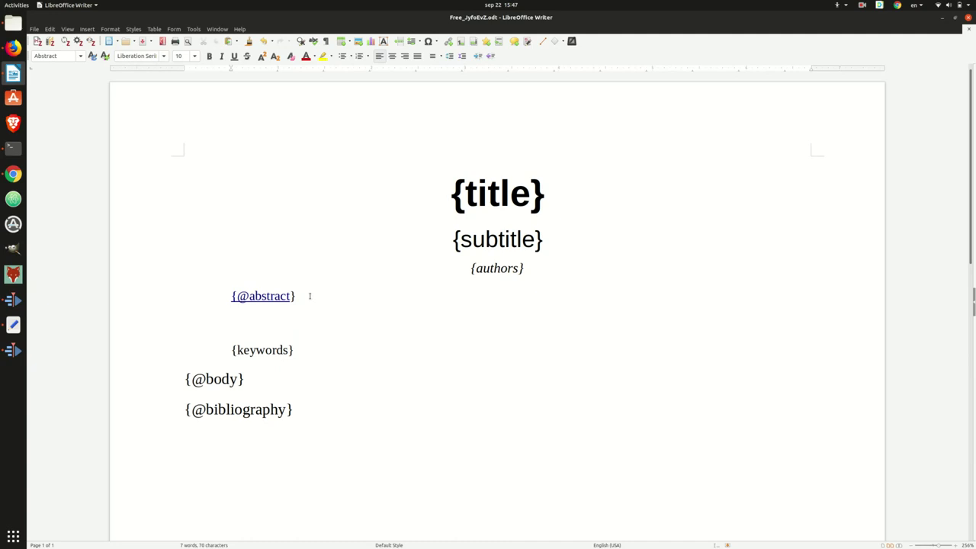
drag(300, 350, 231, 350)
key(ctrl+c)
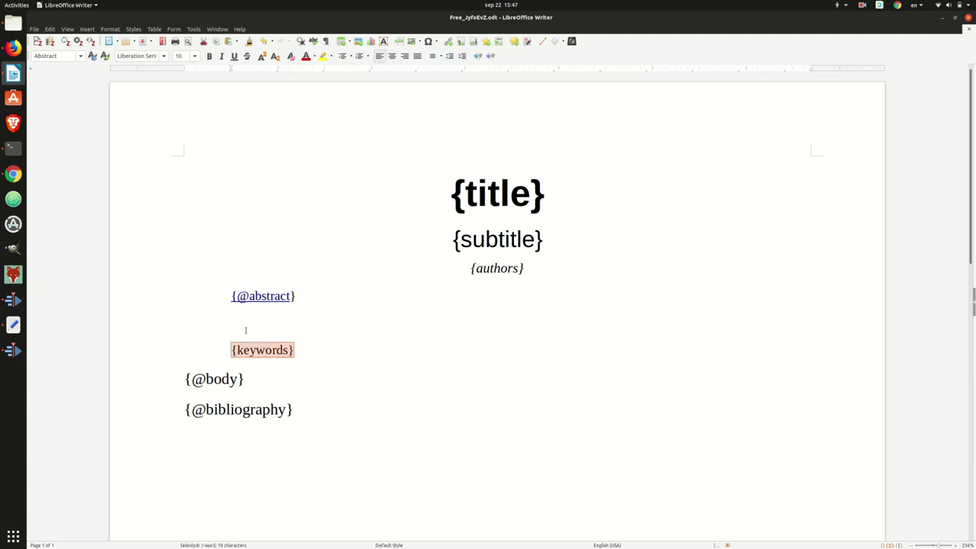
click(251, 321)
key(ctrl+v)
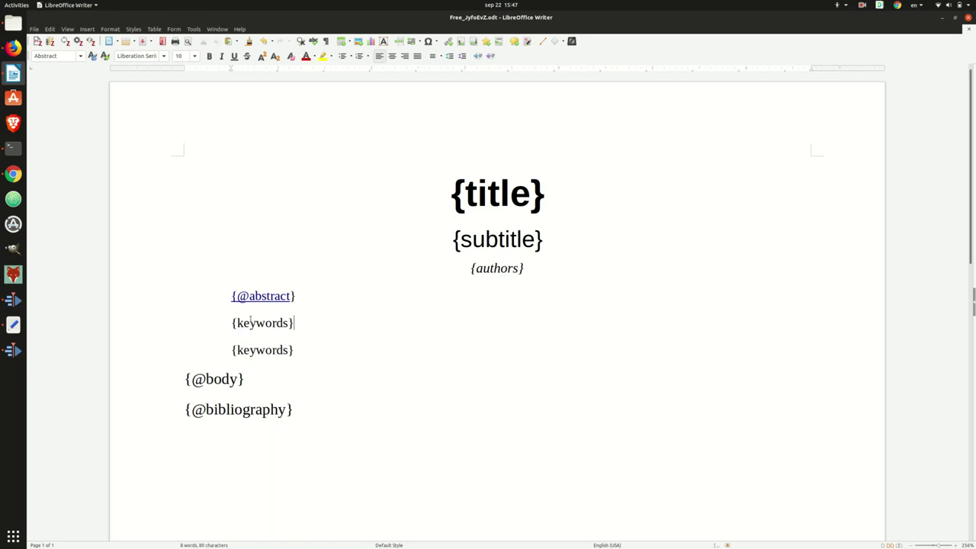
key(Return)
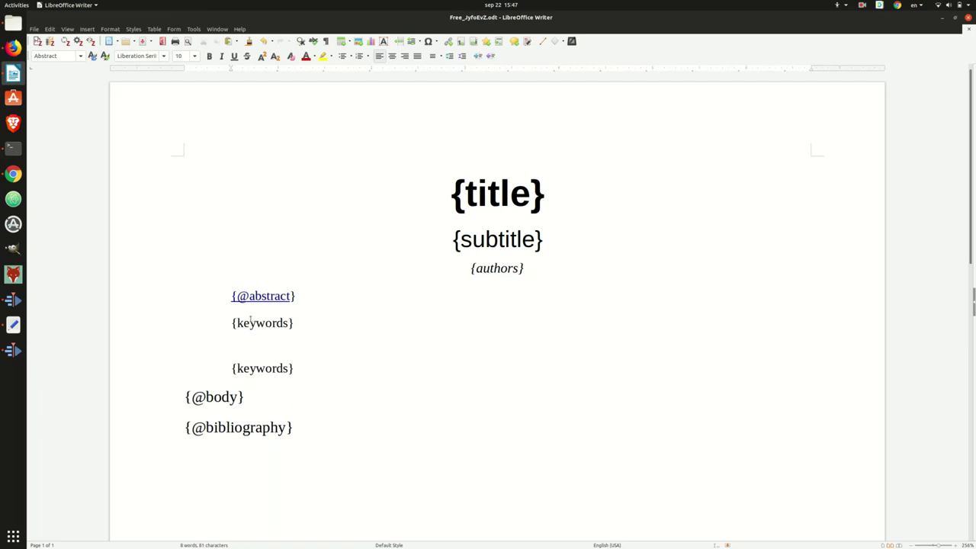
key(ctrl+v)
text(@abstract)
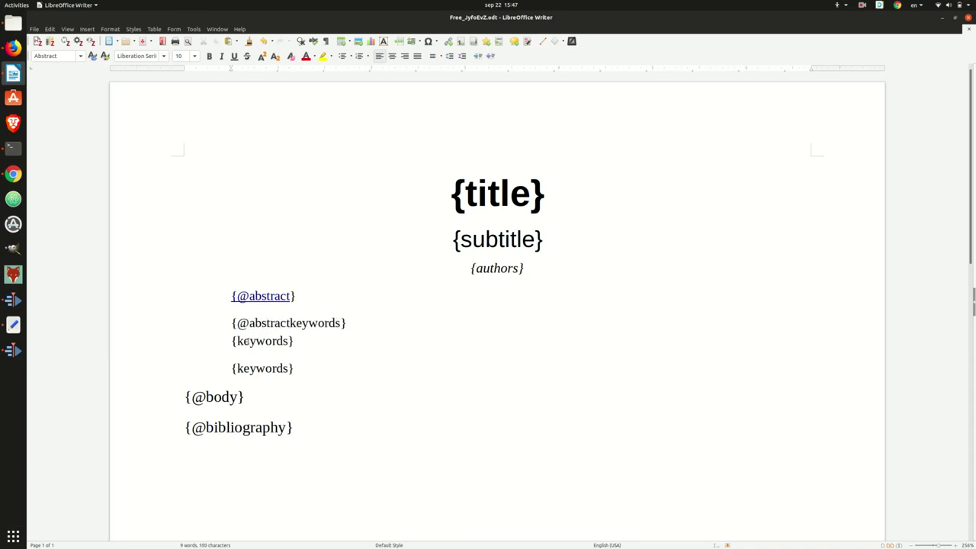
key(Right)
key(Right)
key(Right)
key(Right)
key(Right)
key(Right)
key(Right)
key(Right)
key(BackSpace)
key(BackSpace)
key(BackSpace)
key(BackSpace)
key(BackSpace)
key(BackSpace)
key(BackSpace)
key(BackSpace)
key(Down)
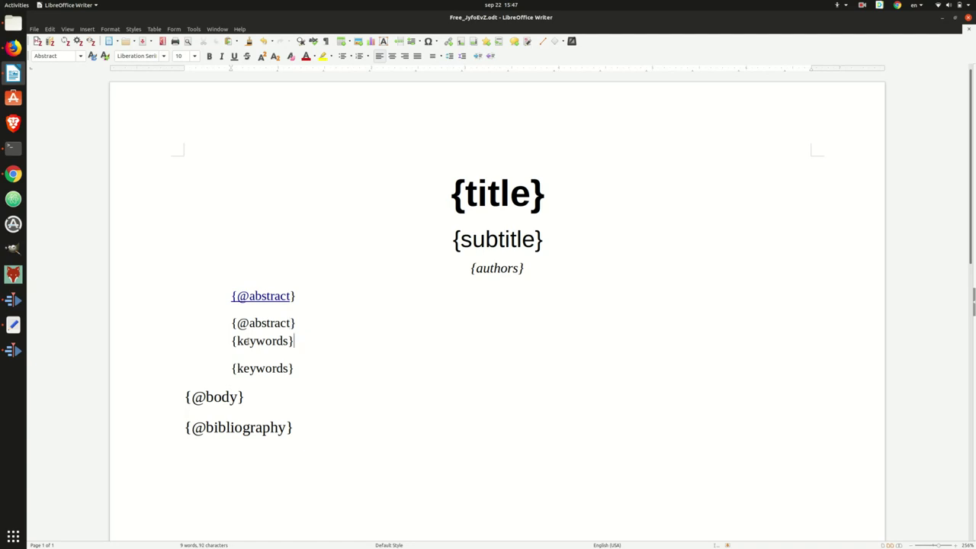
key(BackSpace)
key(BackSpace)
key(BackSpace)
key(BackSpace)
key(BackSpace)
key(BackSpace)
key(BackSpace)
key(BackSpace)
text(@abstract-de)
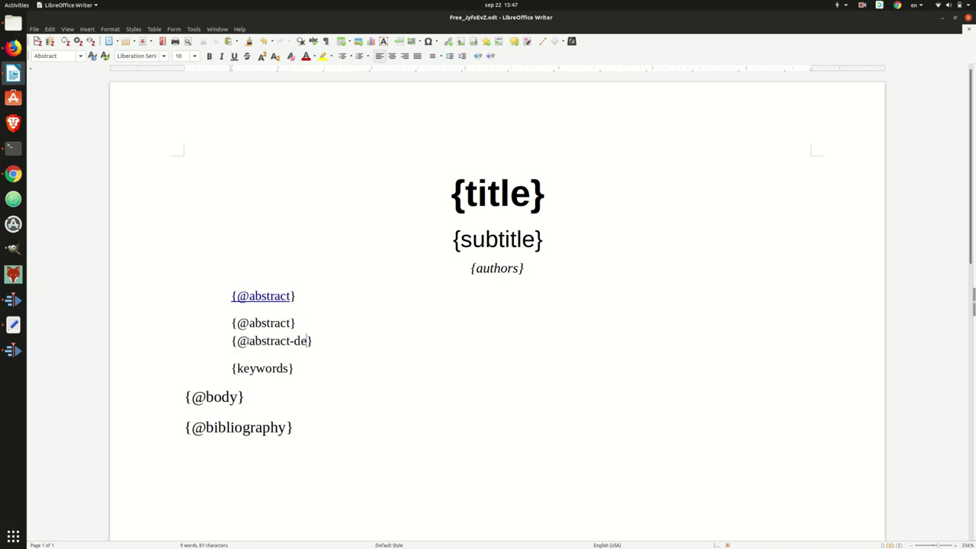
click(287, 323)
click(287, 341)
Step: Delete the stray blank lines above the abstract placeholders
drag(299, 296, 221, 290)
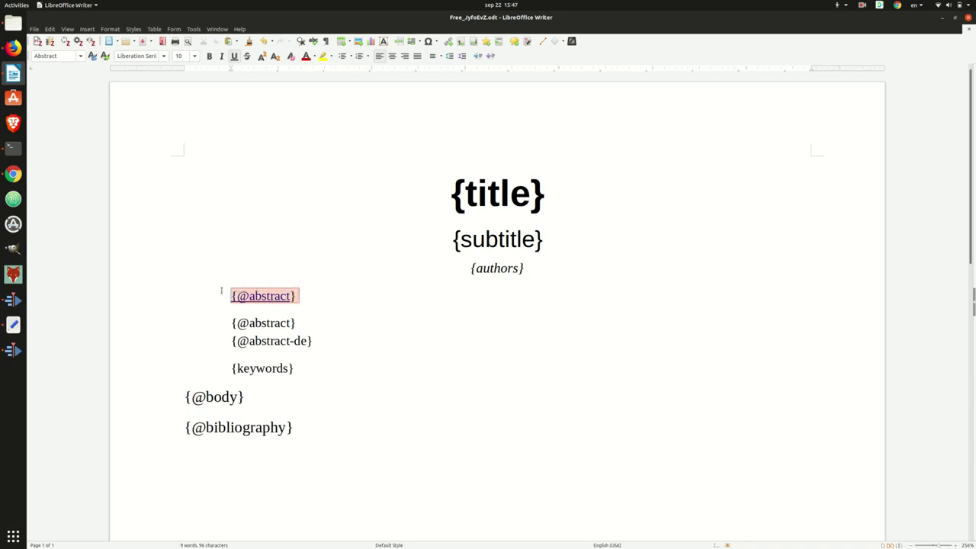
key(BackSpace)
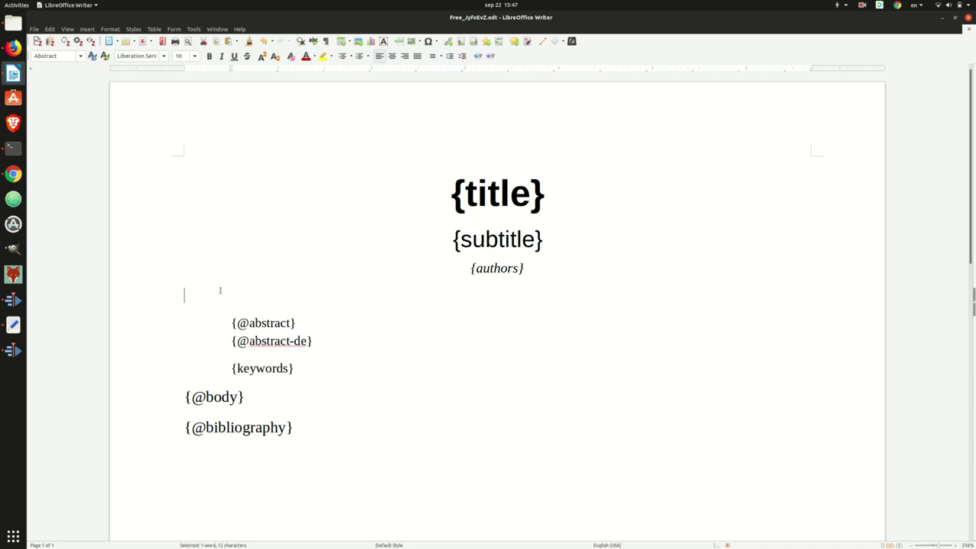
key(BackSpace)
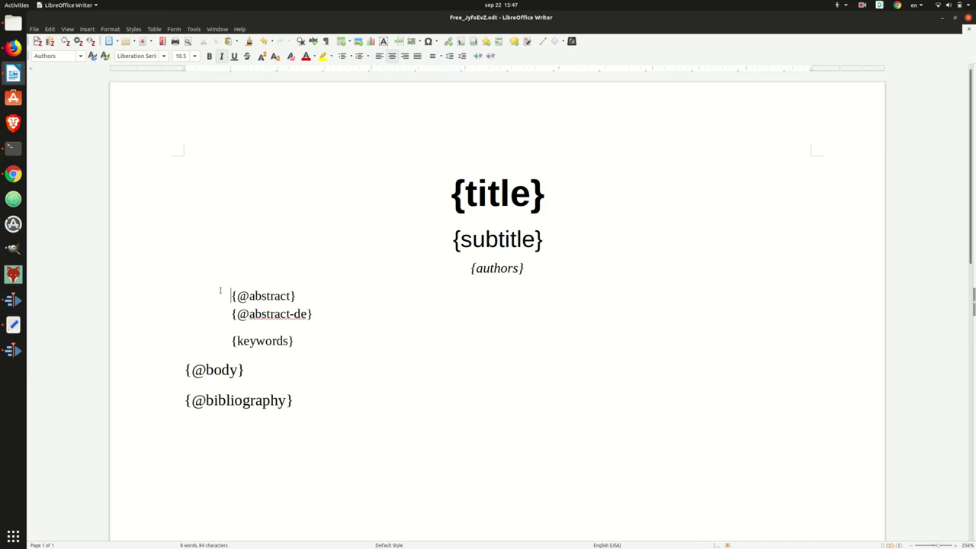
key(Down)
key(Up)
click(304, 291)
key(Return)
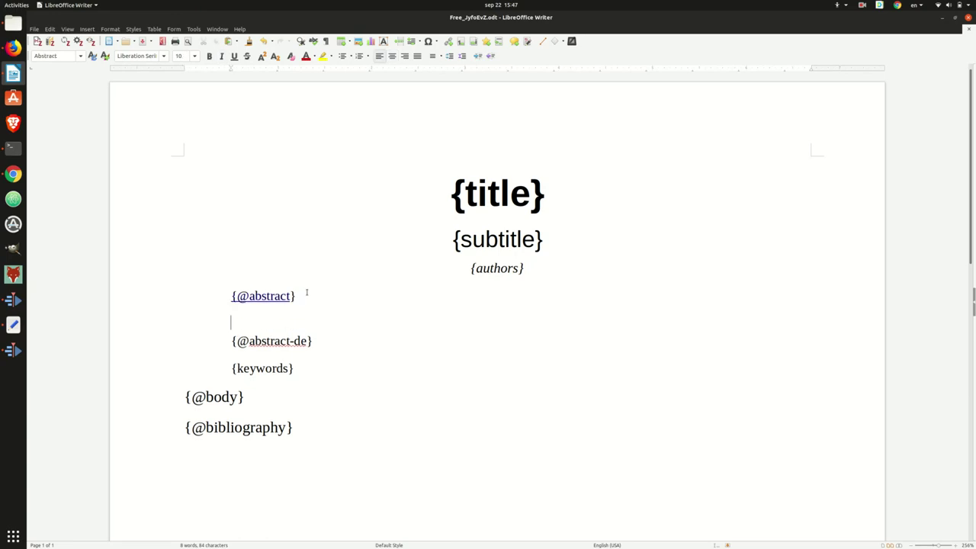
key(ctrl+z)
key(BackSpace)
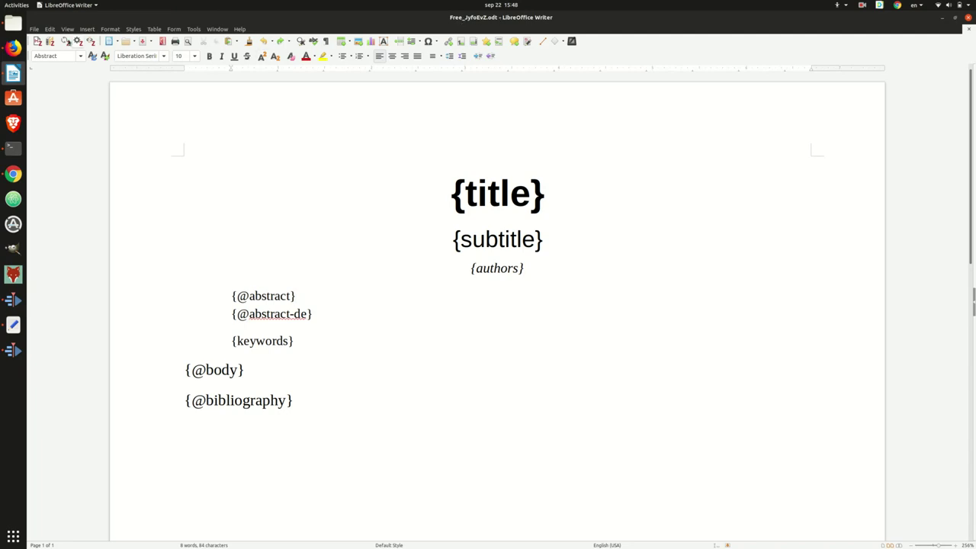
Step: Save the edited template under the new name Free_Multilingual.odt
click(35, 29)
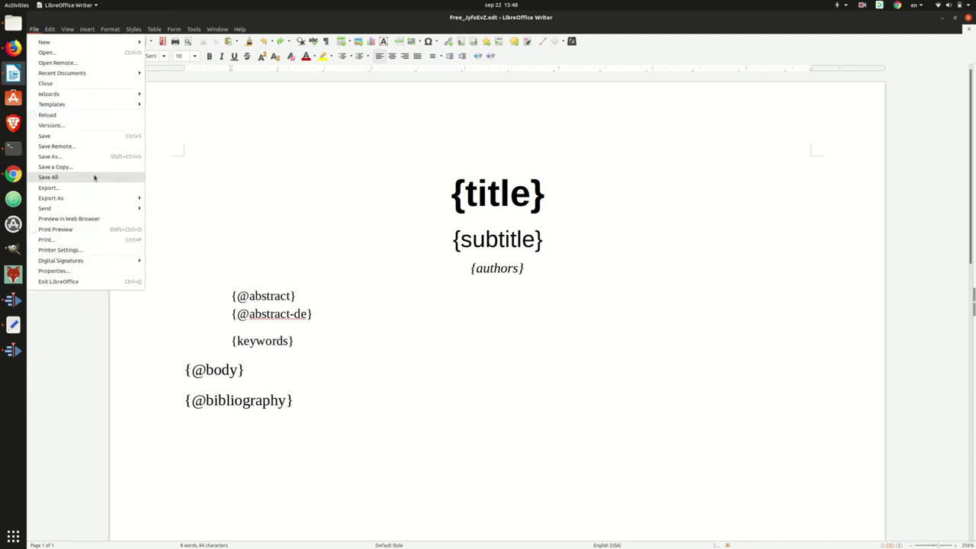
click(93, 156)
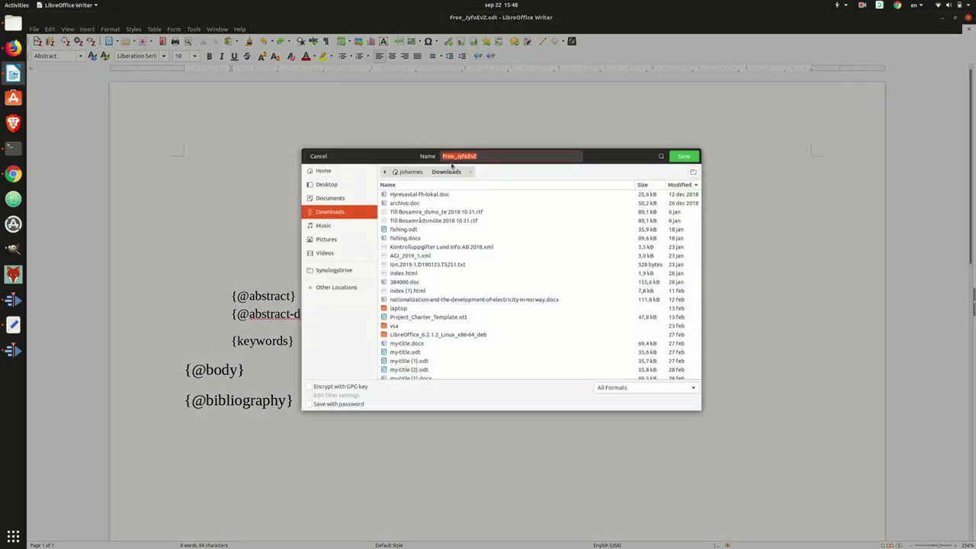
click(492, 158)
key(BackSpace)
key(BackSpace)
key(BackSpace)
key(BackSpace)
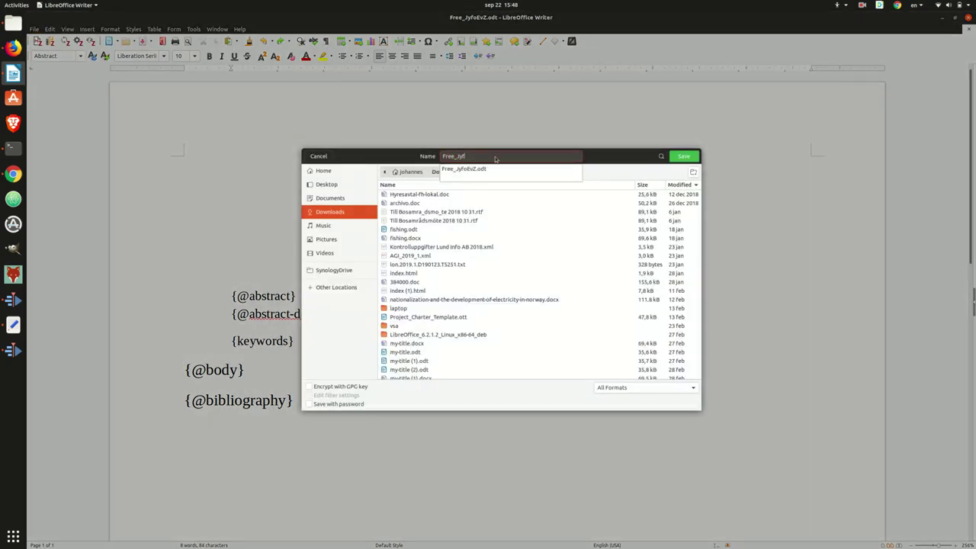
key(BackSpace)
text(Mu)
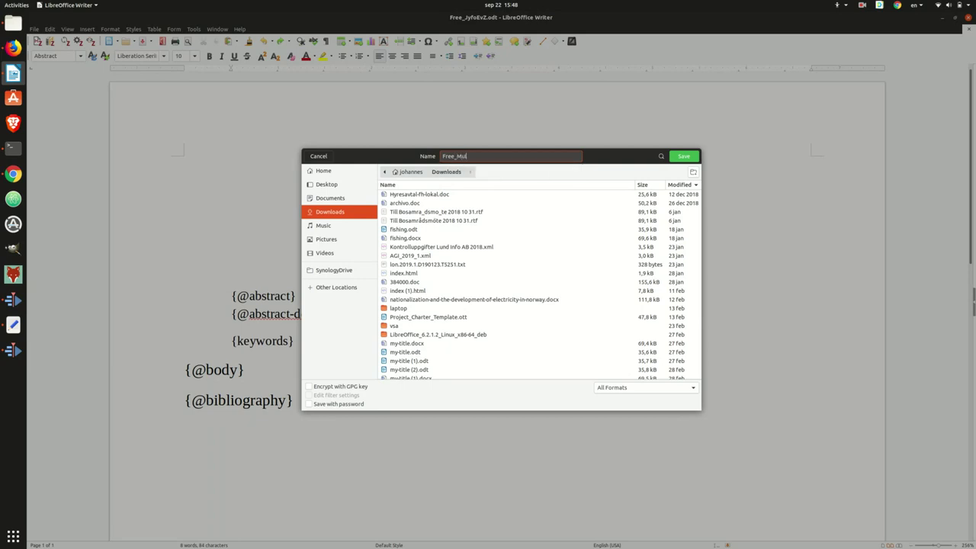
text(ltilingual)
click(686, 157)
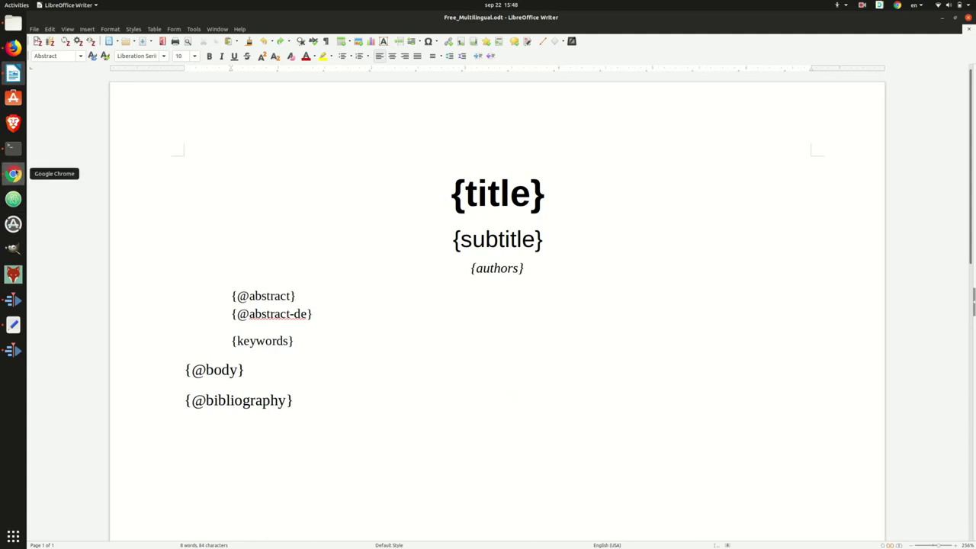
Step: Swap the Free export template's file for Downloads/Free_Multilingual.odt and save the template
click(13, 174)
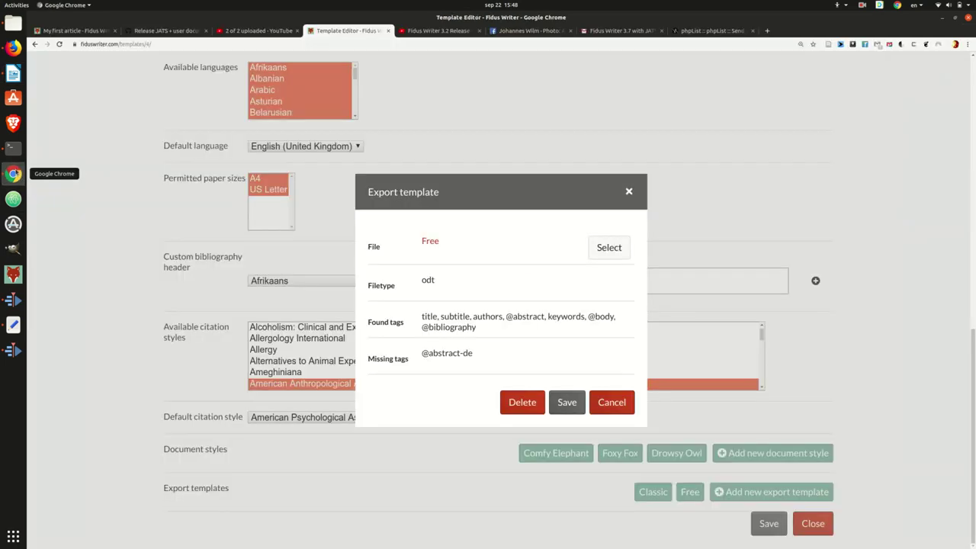
click(620, 250)
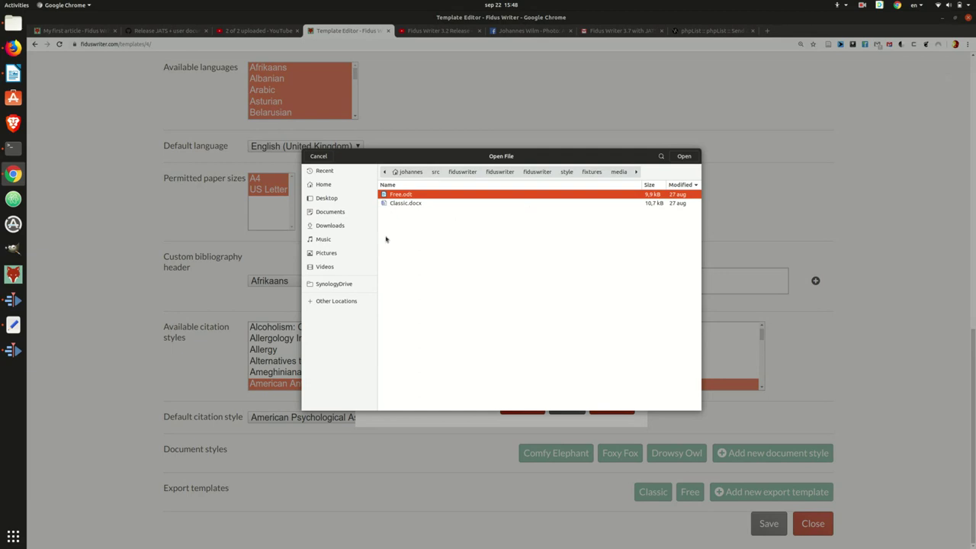
click(344, 225)
scroll(466, 328, down, 5)
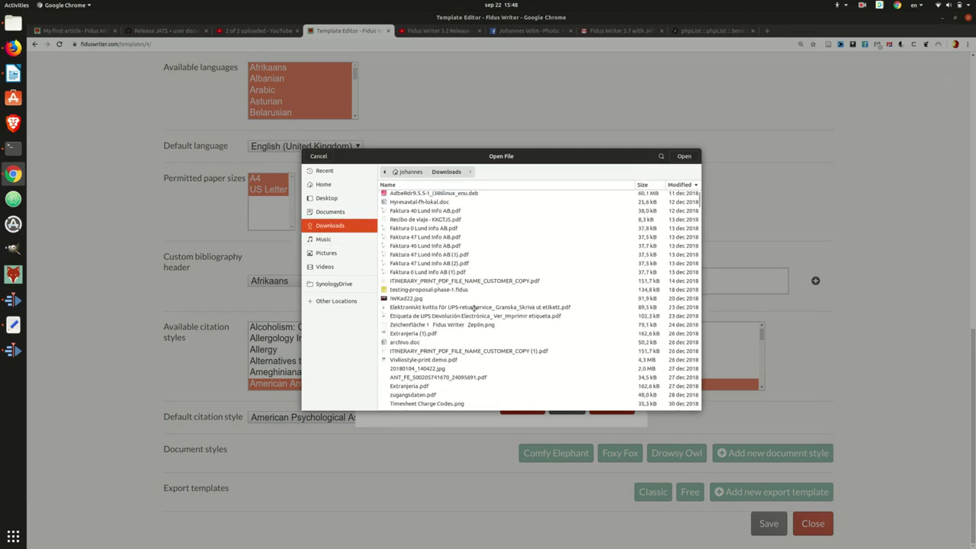
scroll(474, 309, down, 15)
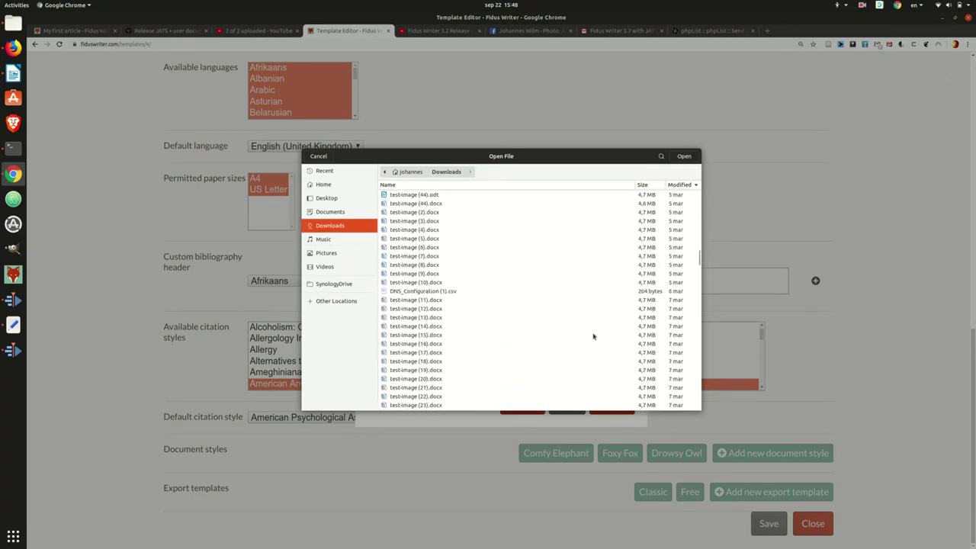
scroll(598, 320, down, 20)
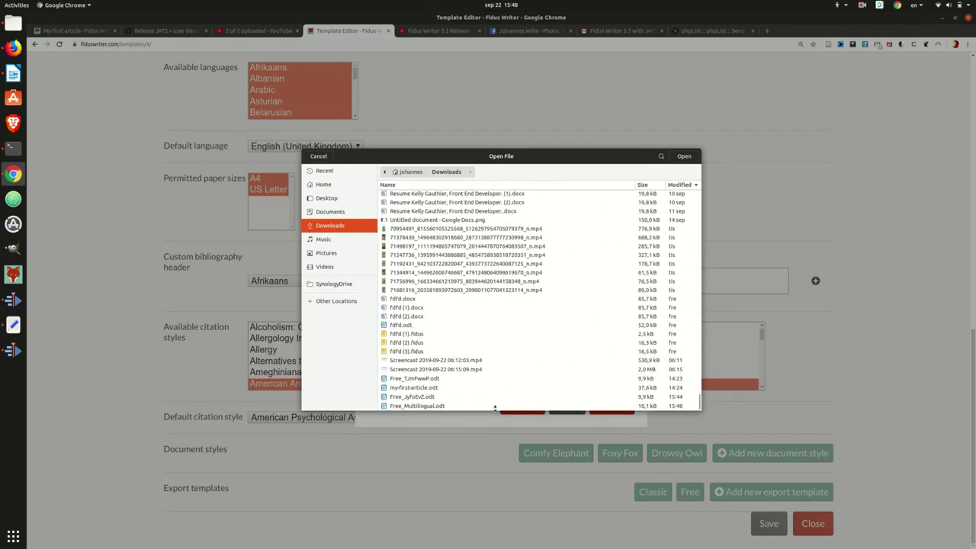
click(496, 408)
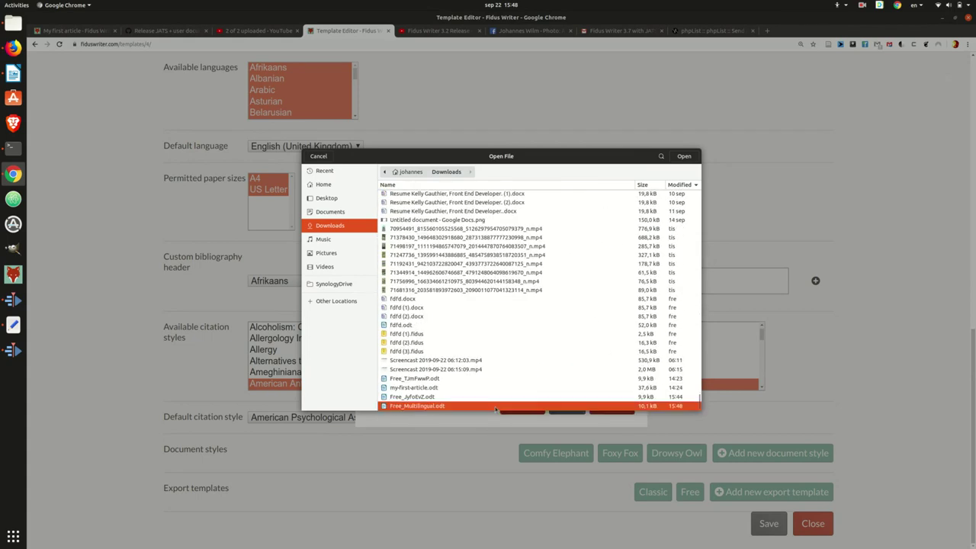
click(684, 157)
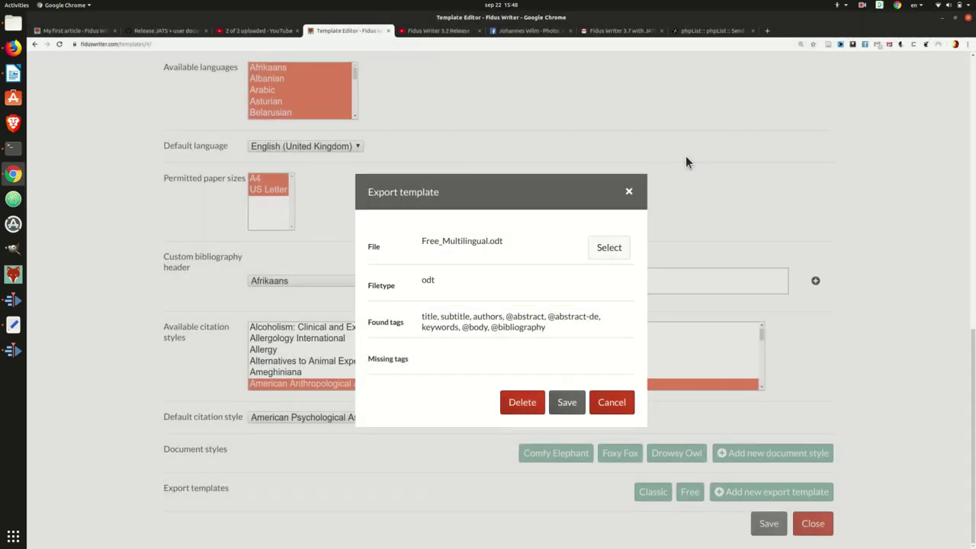
click(567, 403)
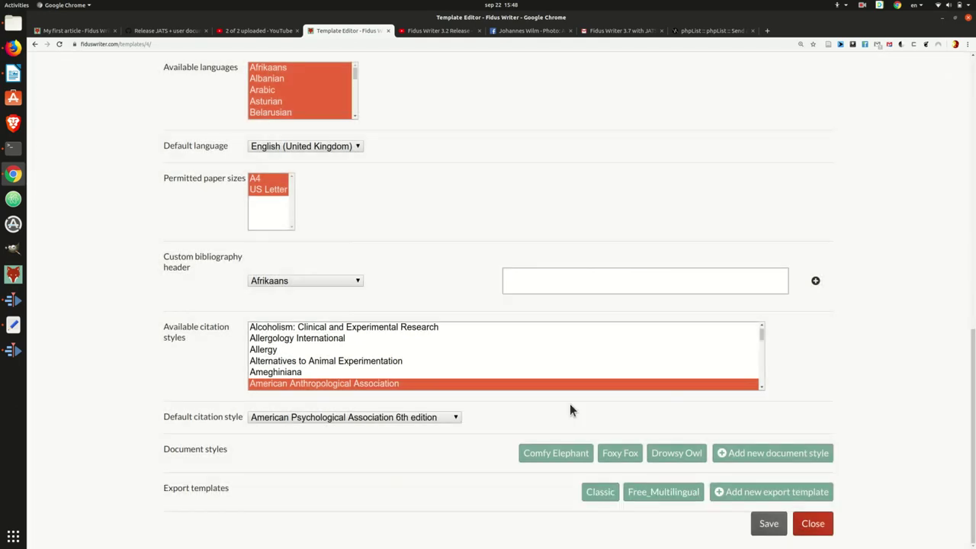
Step: Export My first article using Free_Multilingual (ODT) and save the file to Downloads
click(811, 525)
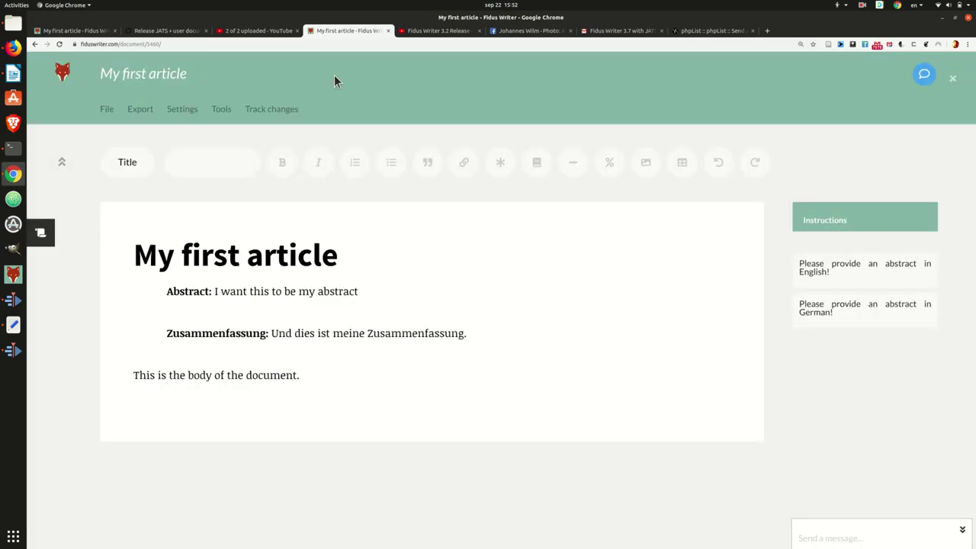
click(141, 109)
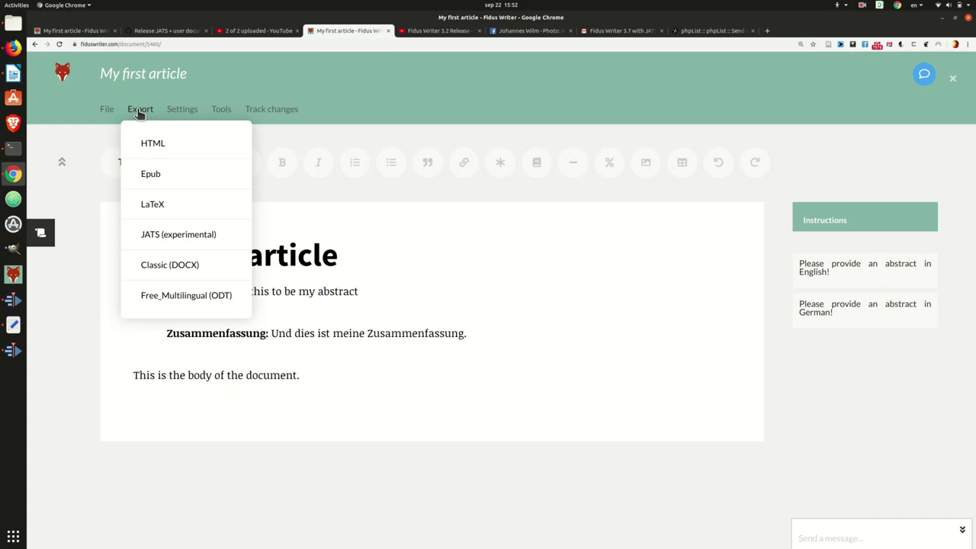
click(202, 294)
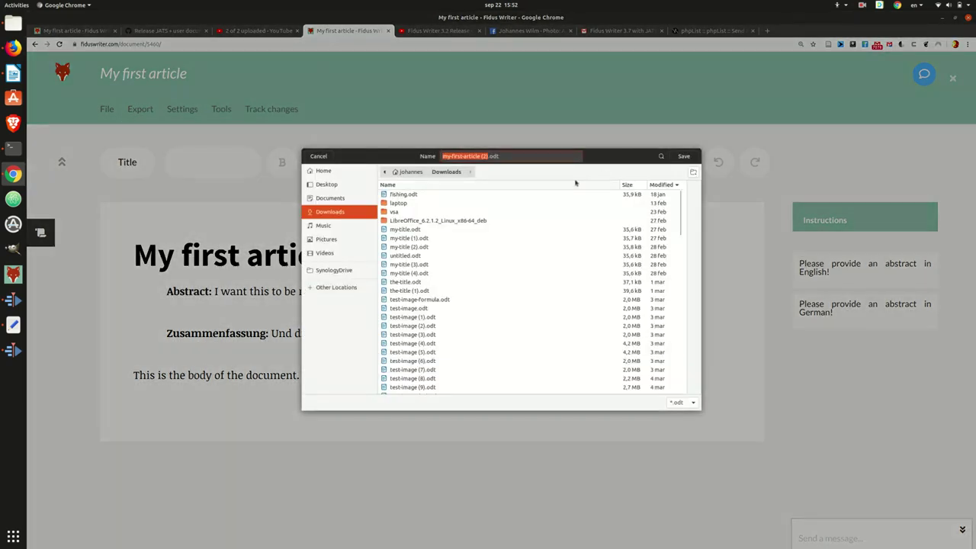
click(681, 157)
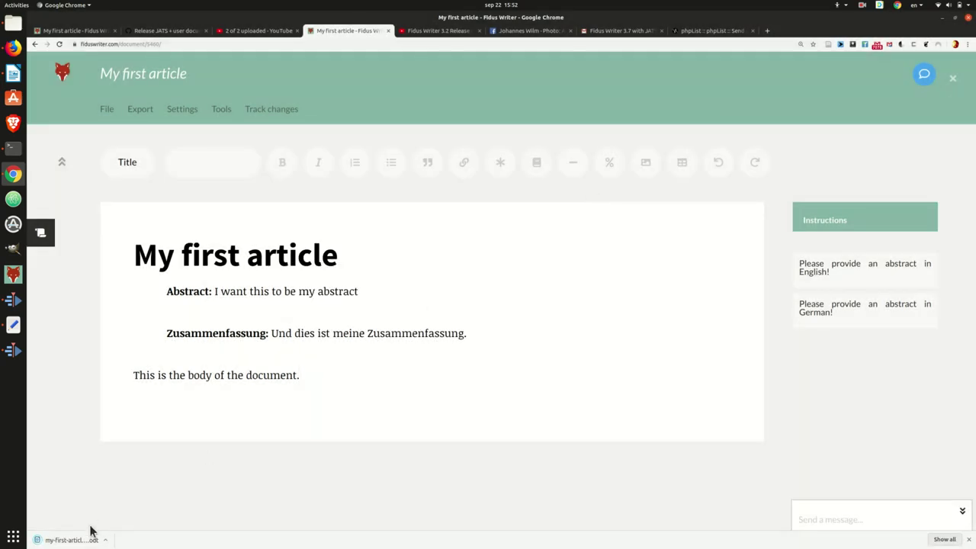
Step: Open the downloaded my-first-article (2).odt in LibreOffice Writer
click(71, 540)
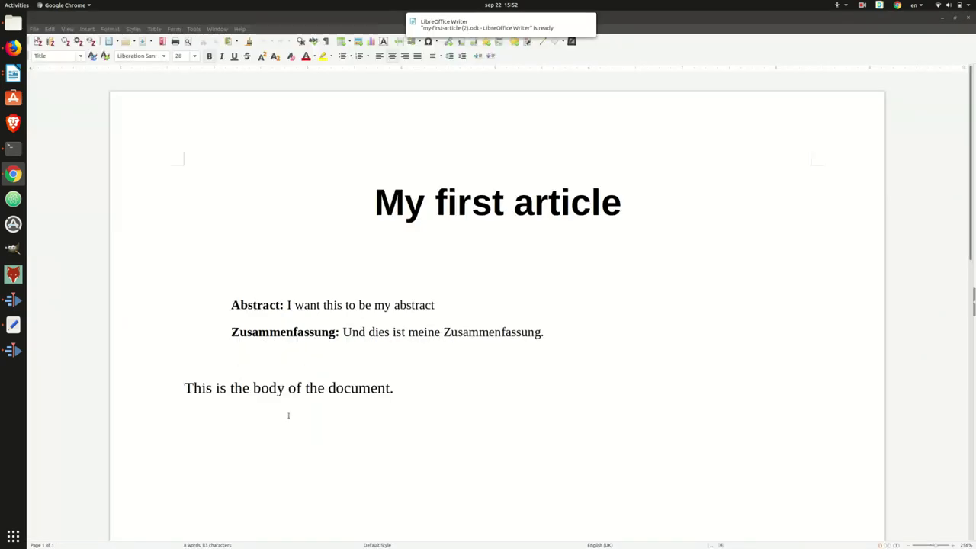